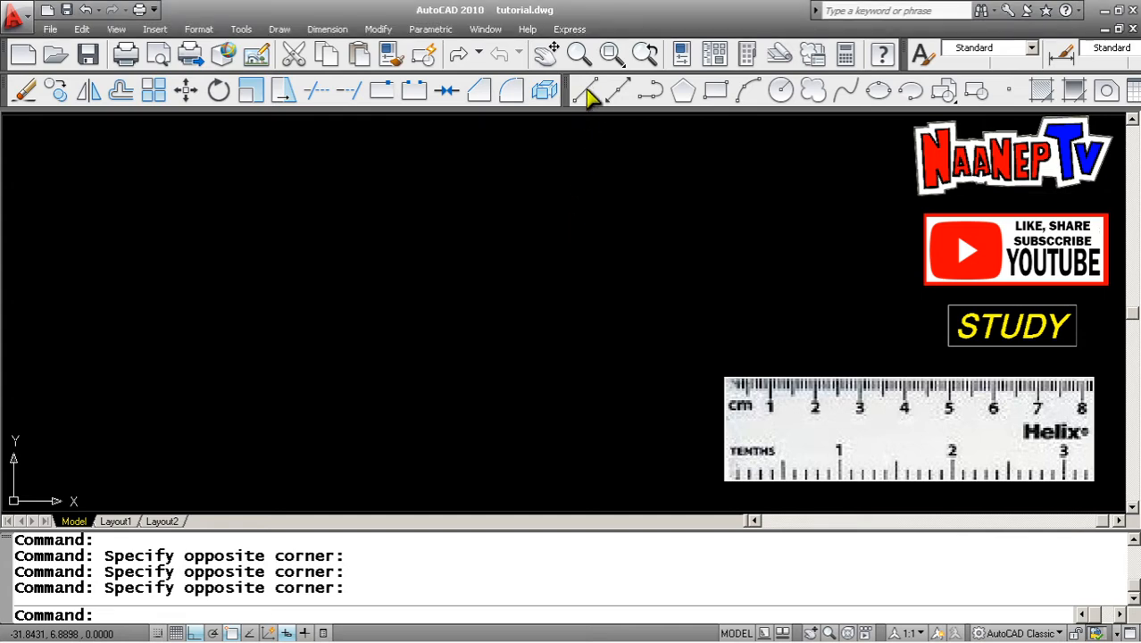
click(585, 99)
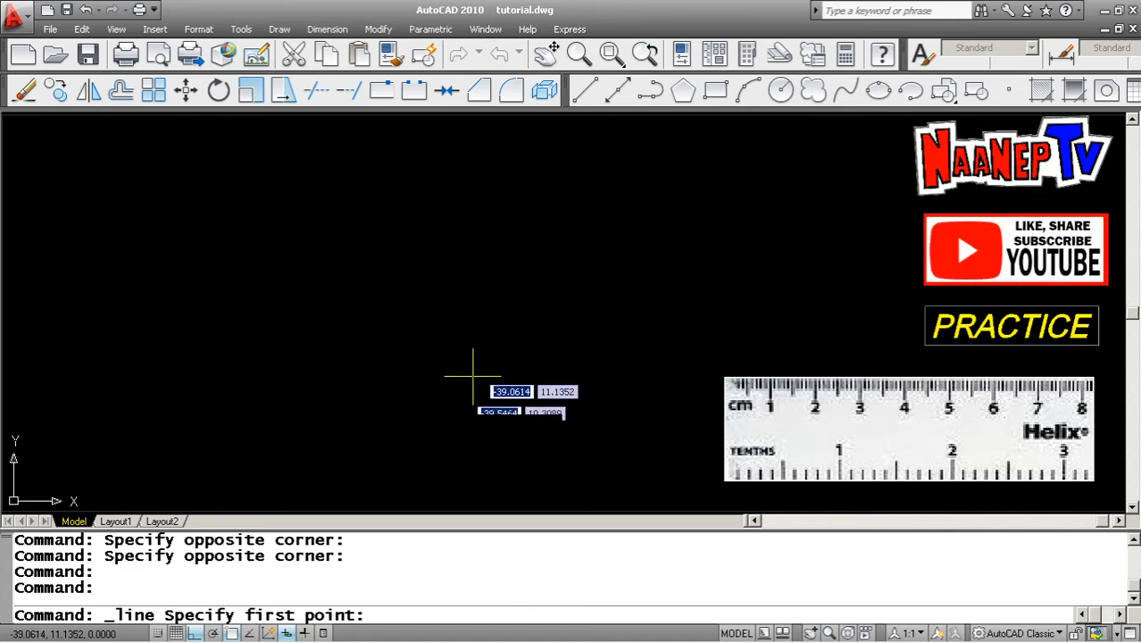
click(547, 273)
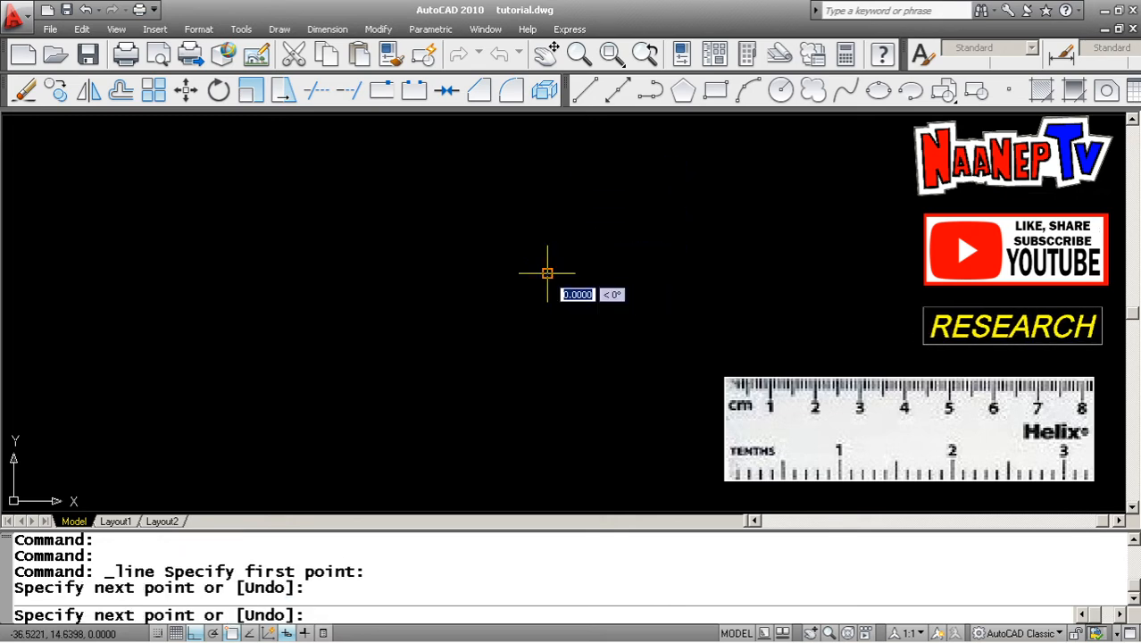
key(Escape)
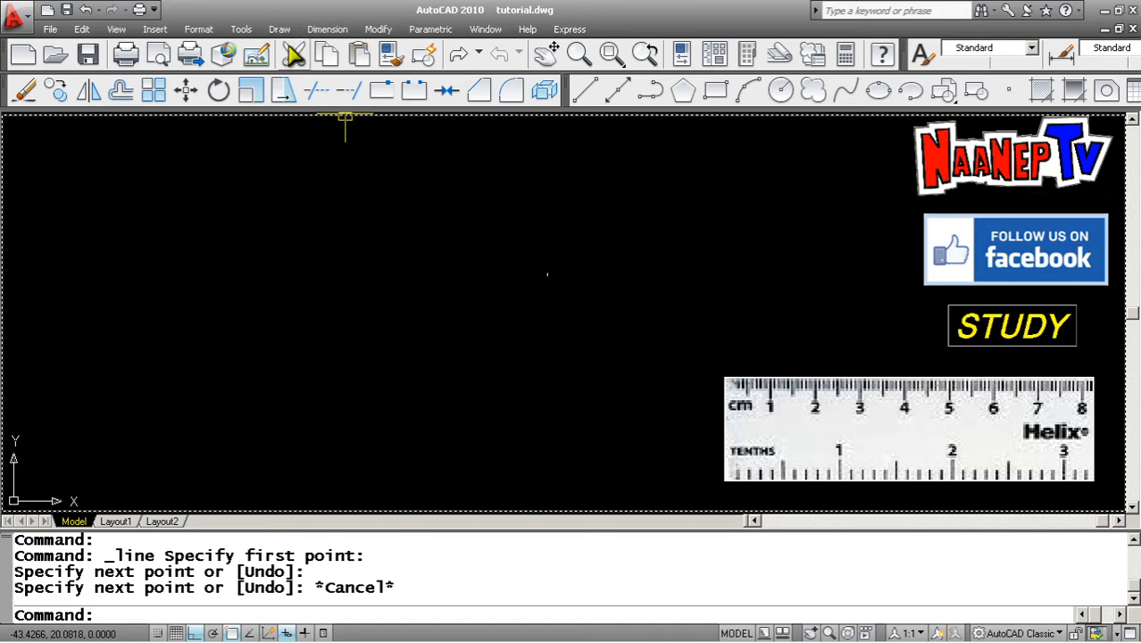
click(280, 30)
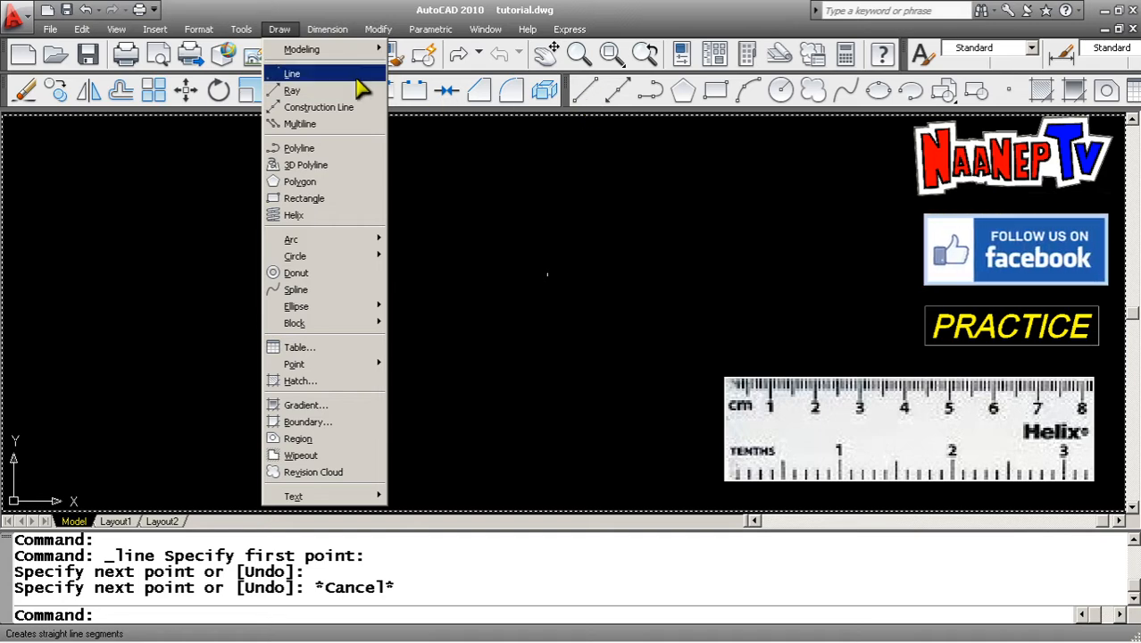
click(619, 159)
click(600, 163)
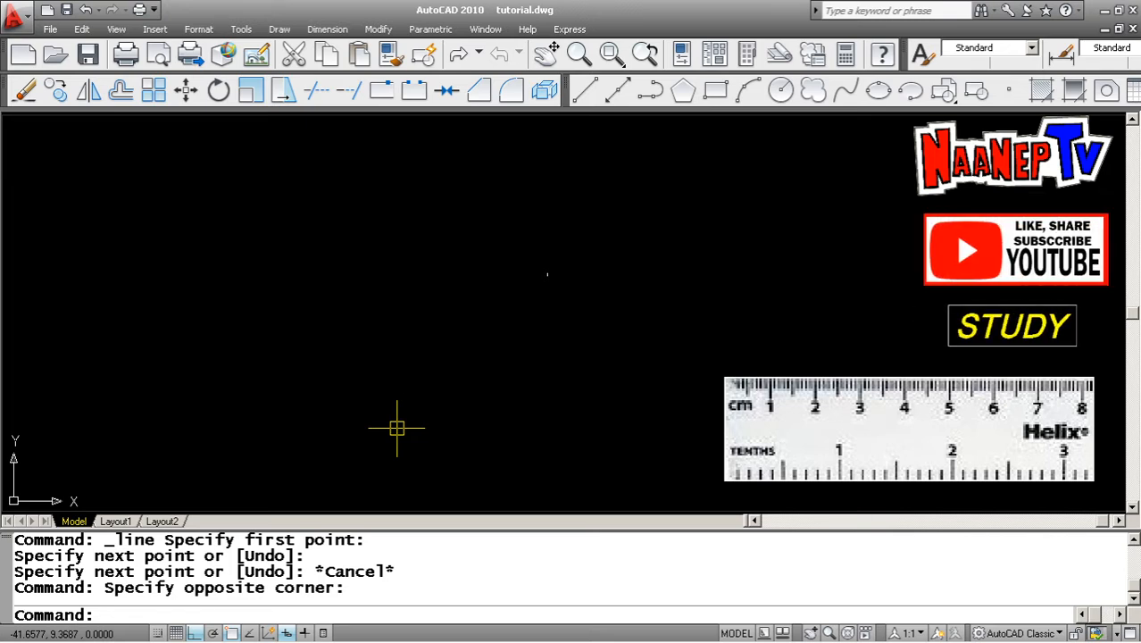
text(LINE)
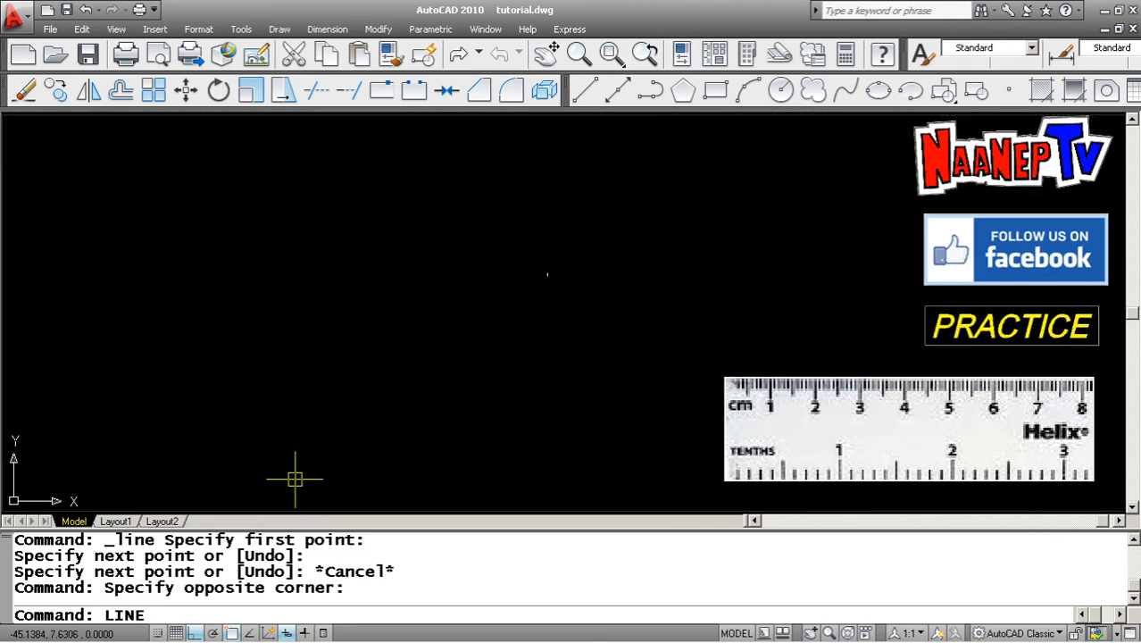
key(Return)
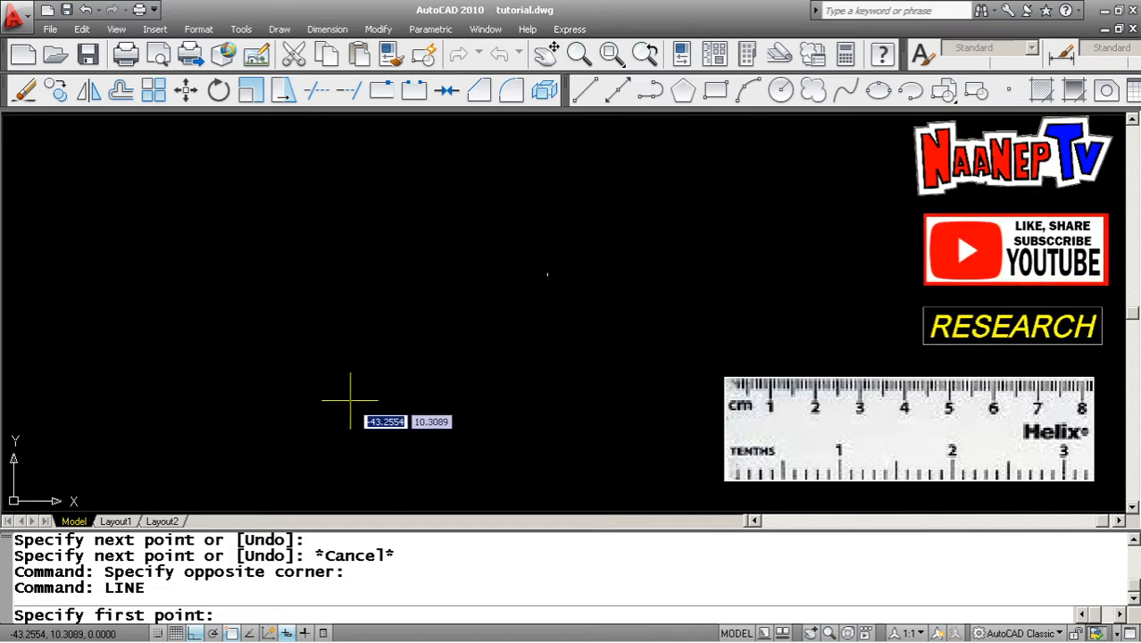
key(Escape)
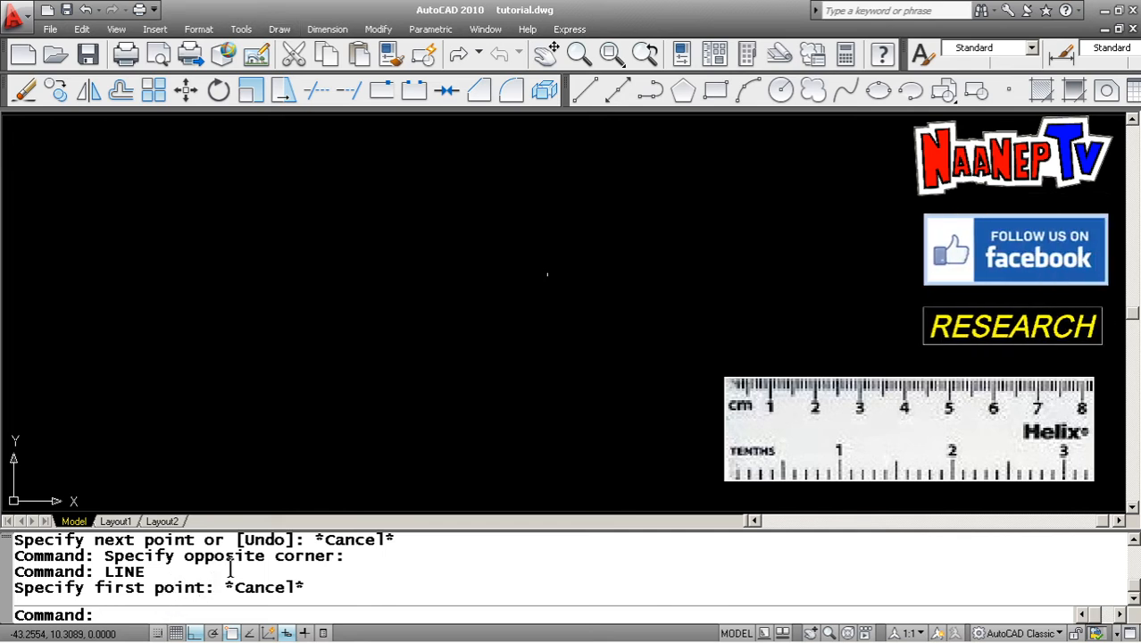
text(L)
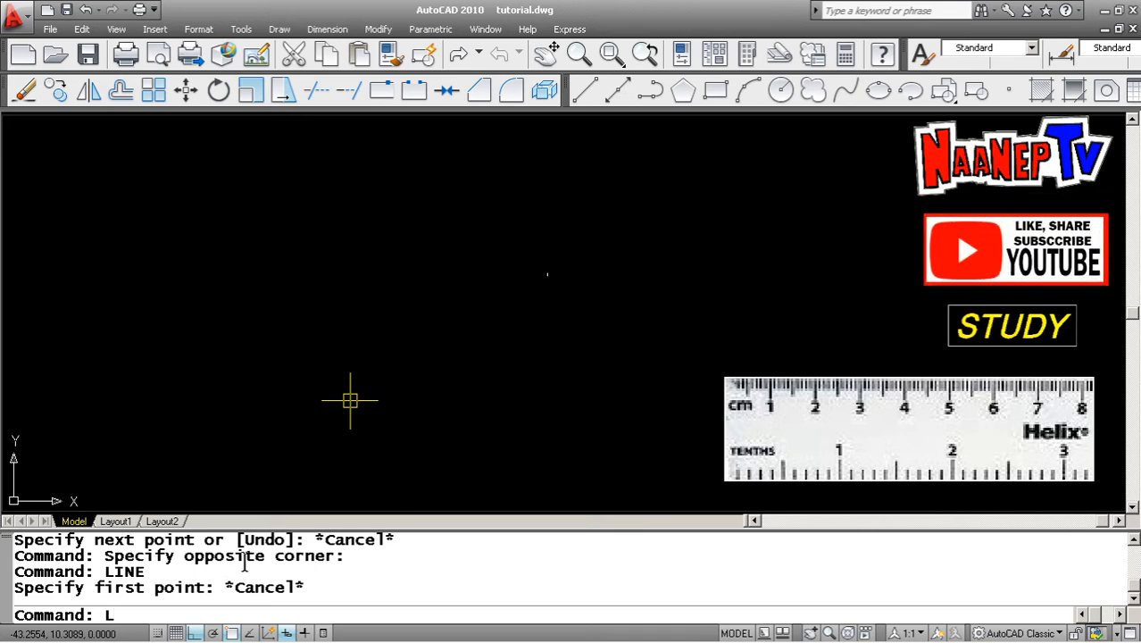
key(Return)
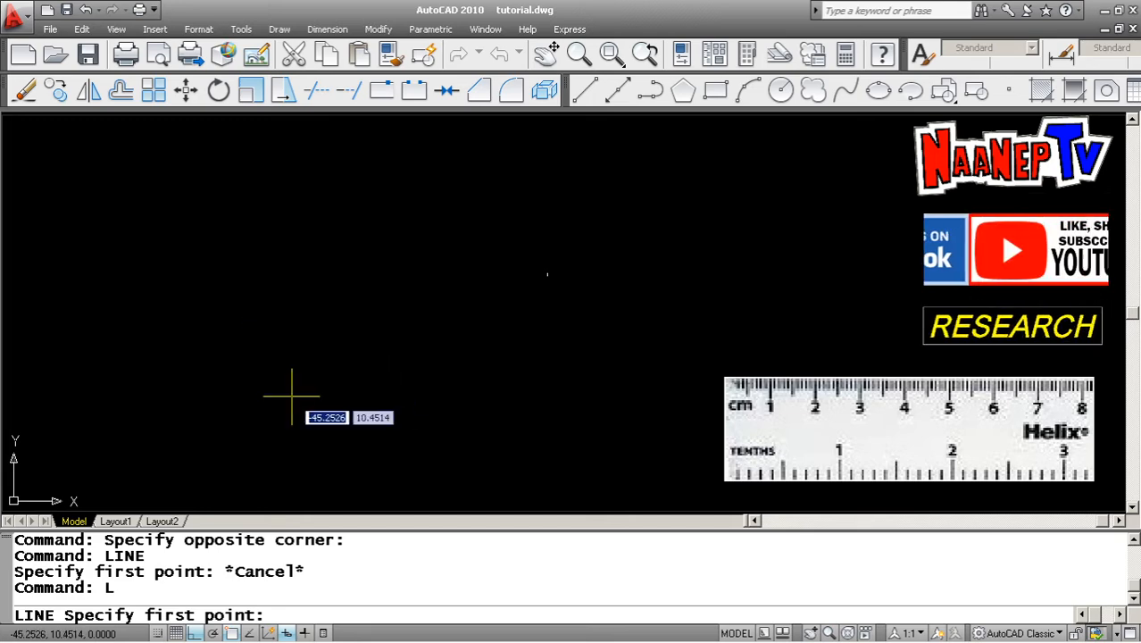
click(247, 325)
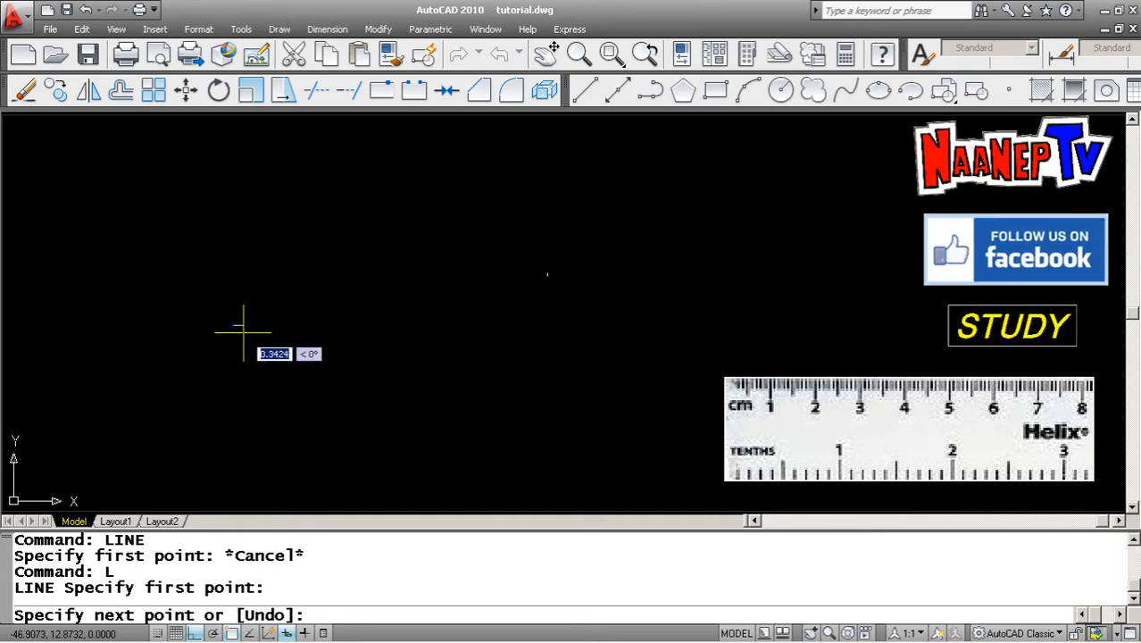
key(Escape)
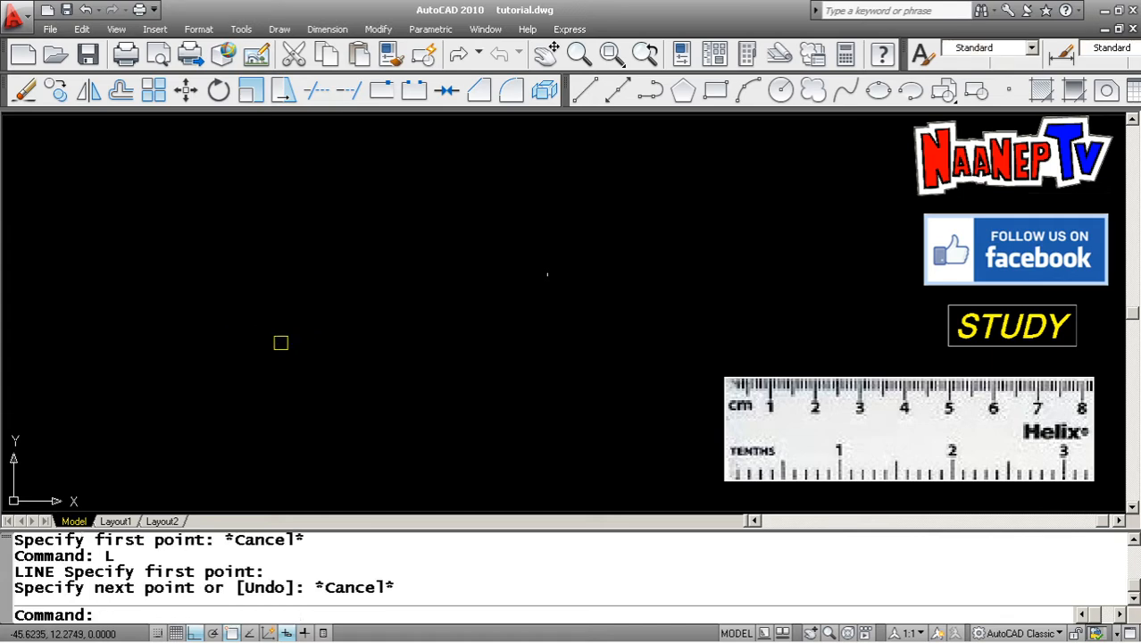
Step: Draw a single freehand horizontal line across the middle of the drawing area with the Line command
text(L)
key(Return)
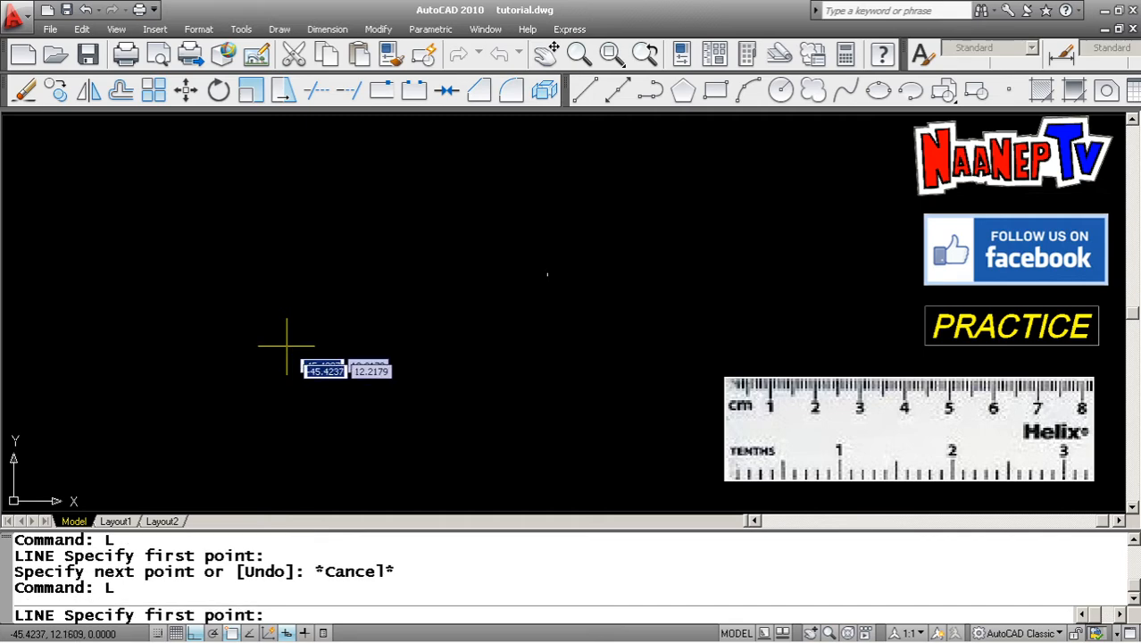
click(272, 311)
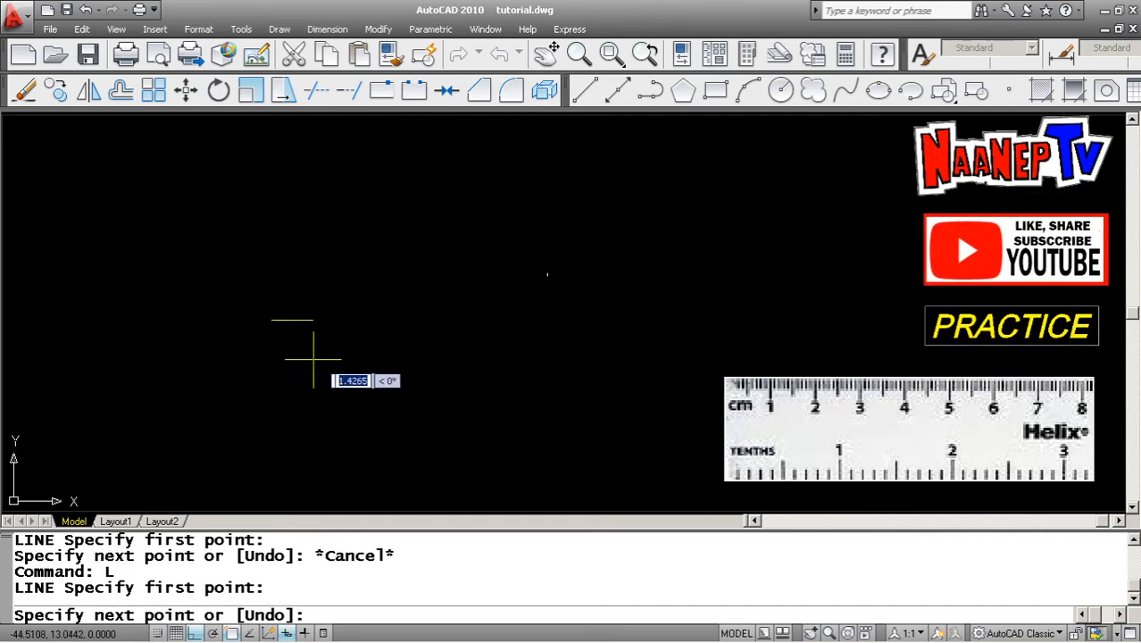
click(663, 347)
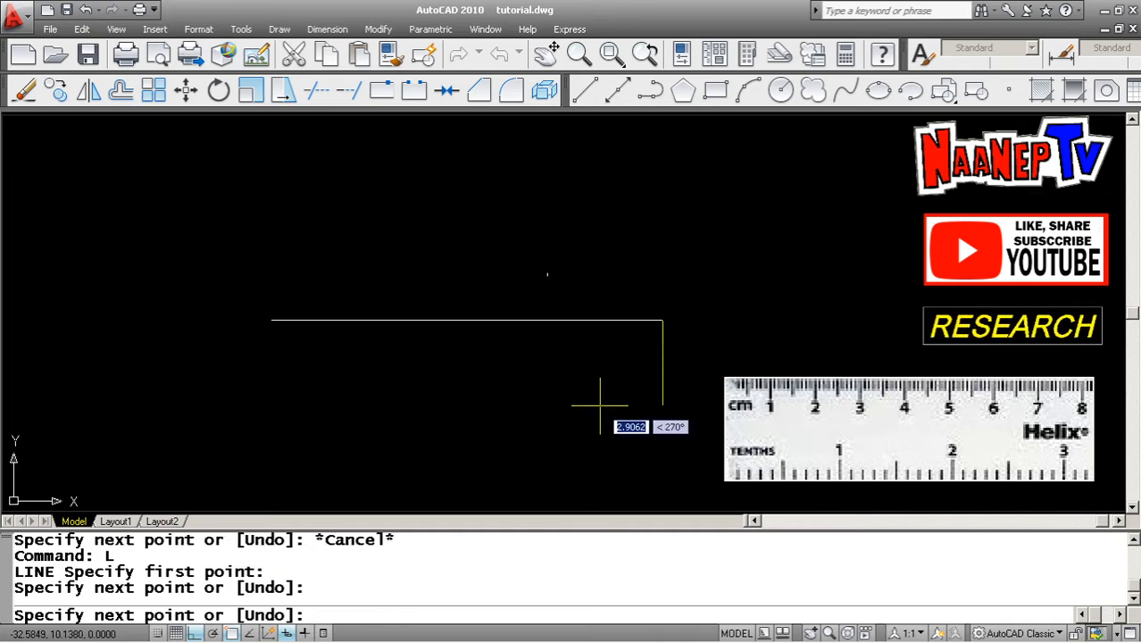
key(Escape)
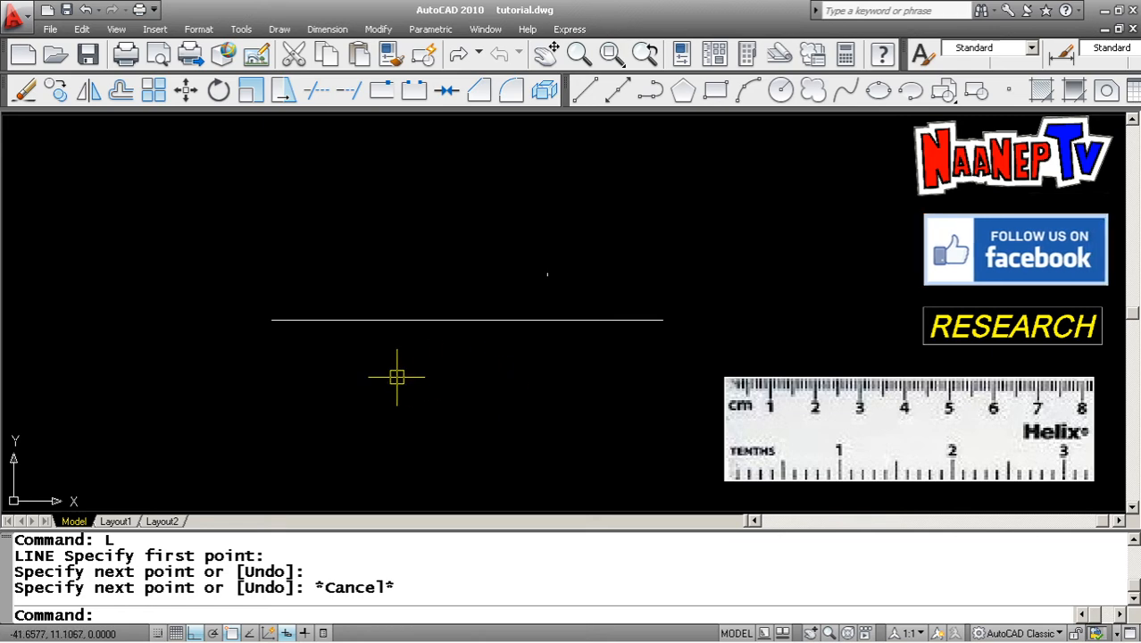
key(Escape)
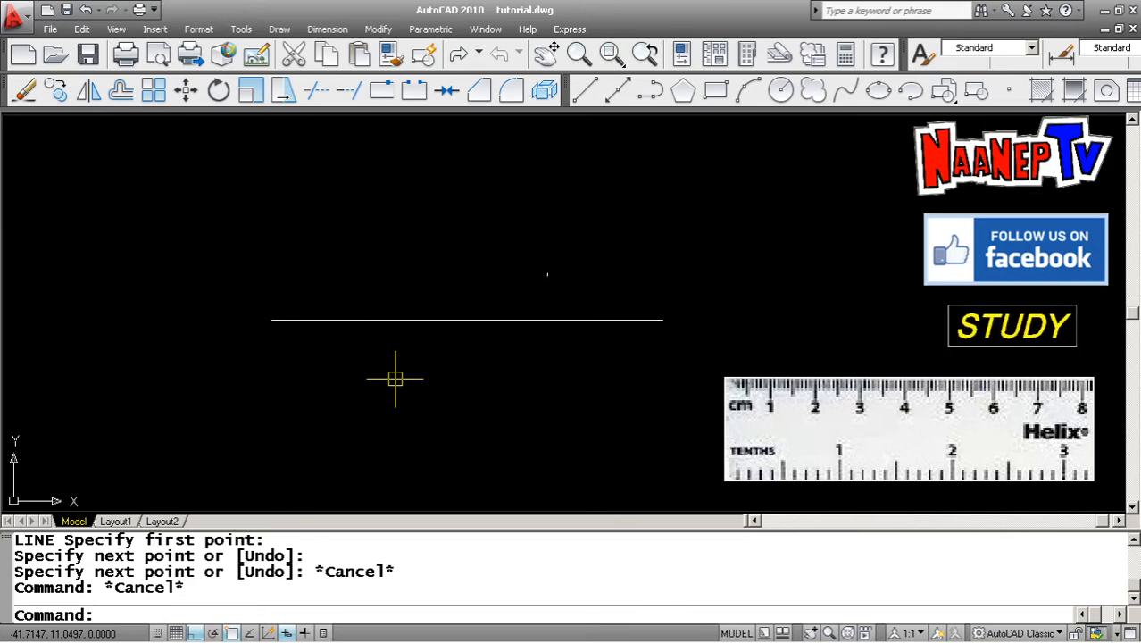
key(Escape)
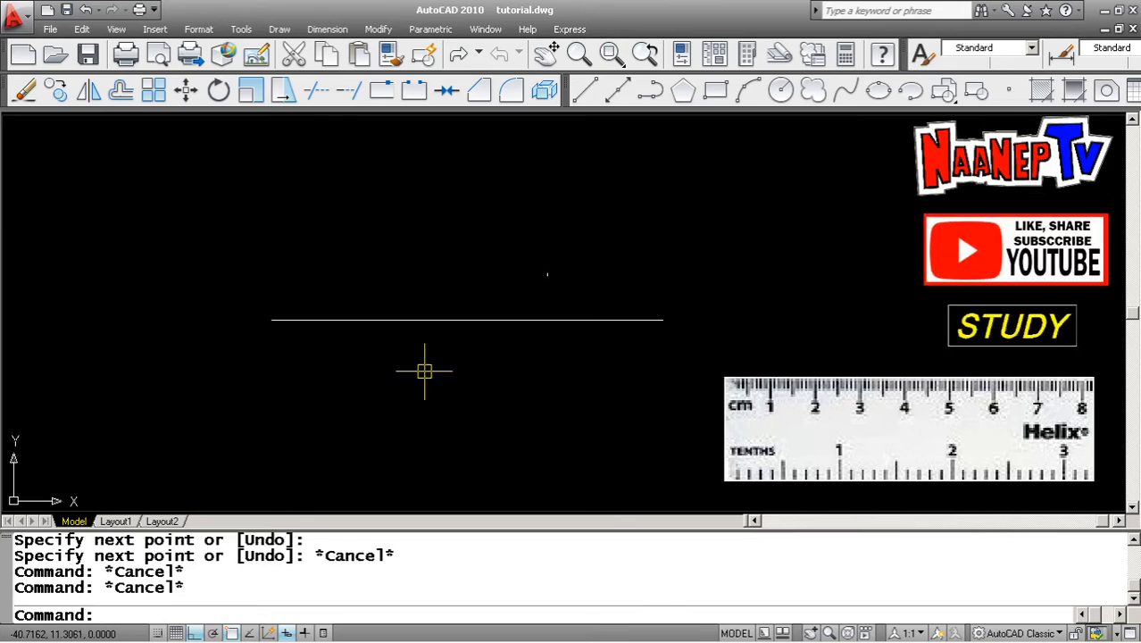
key(Escape)
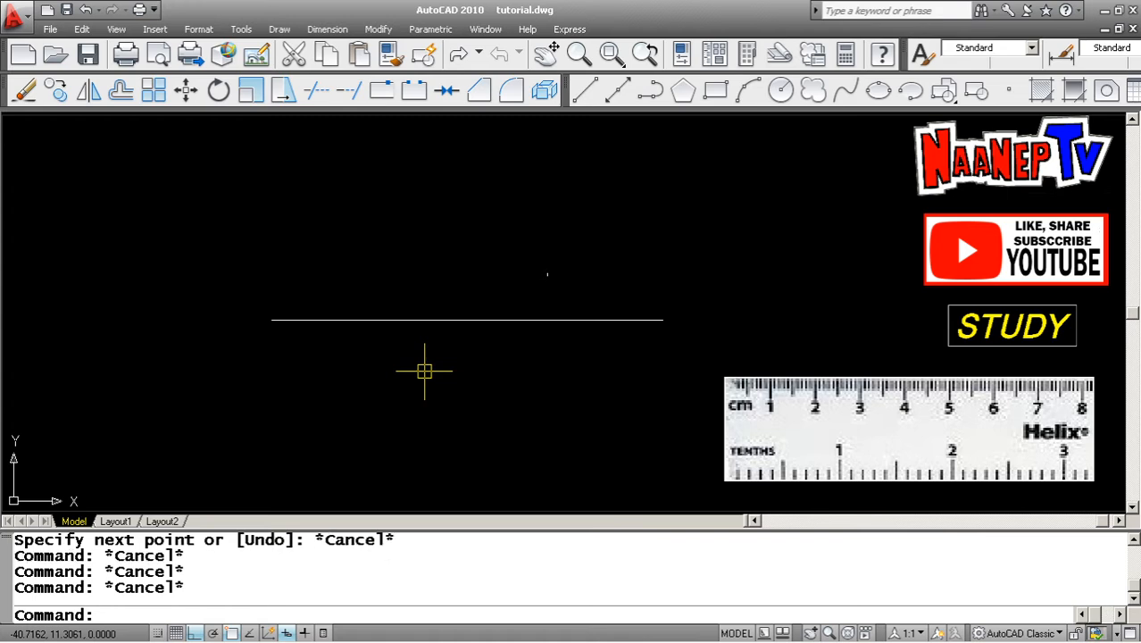
Step: Erase the freehand horizontal line using a crossing selection
text(E)
key(Return)
click(464, 359)
click(348, 260)
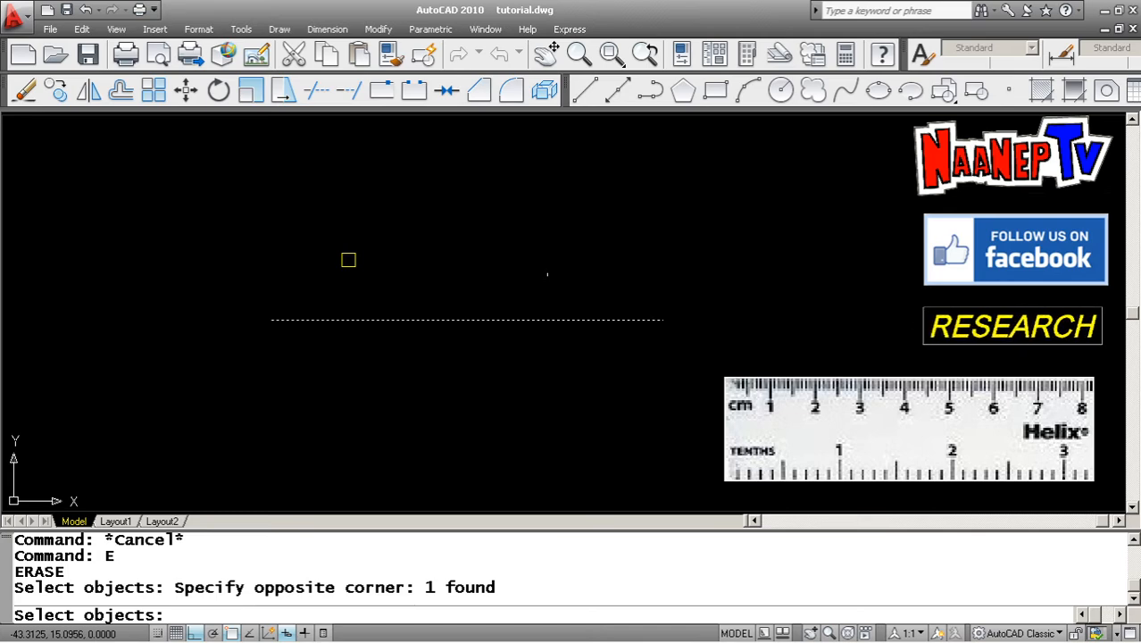
key(Return)
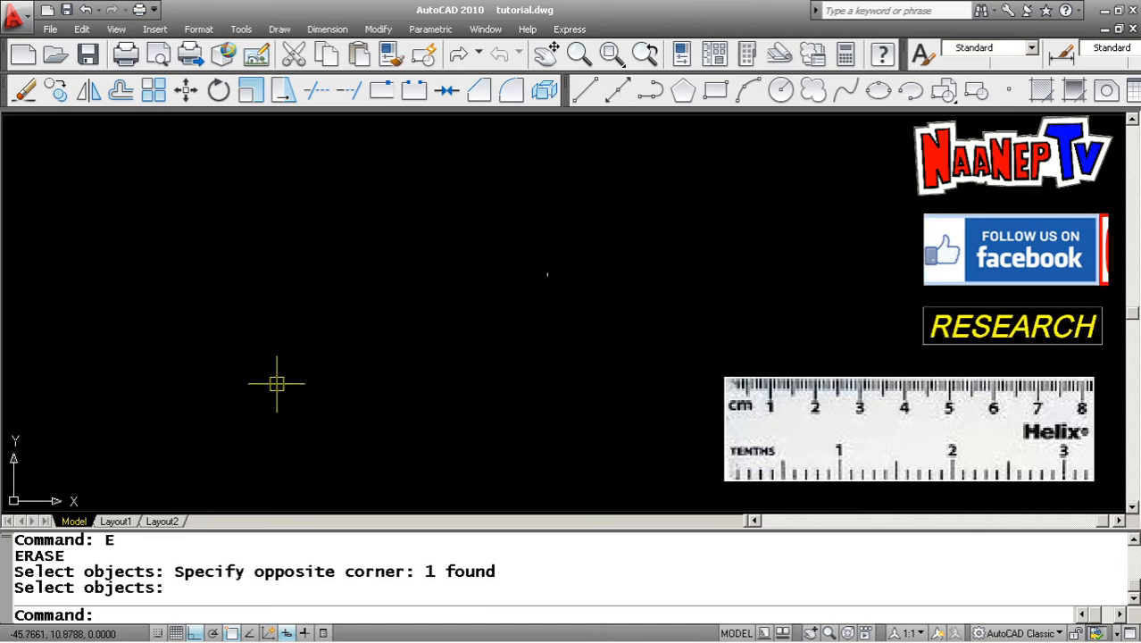
key(Escape)
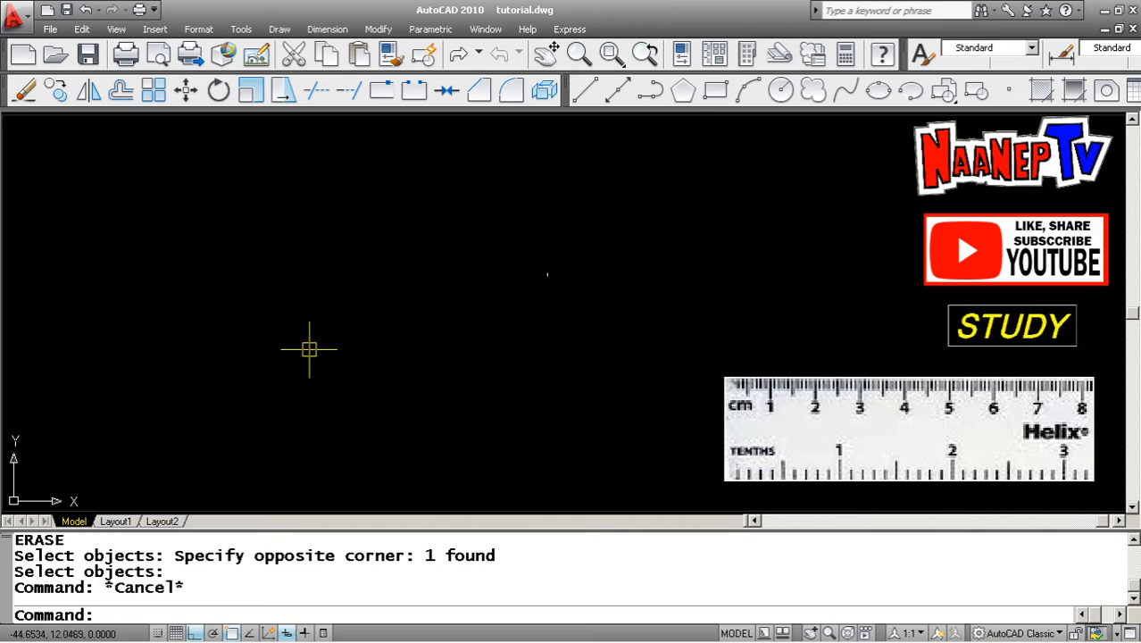
Step: Draw a horizontal line with a length of 20 at an angle of 0° from a freely chosen start point
text(L)
key(Return)
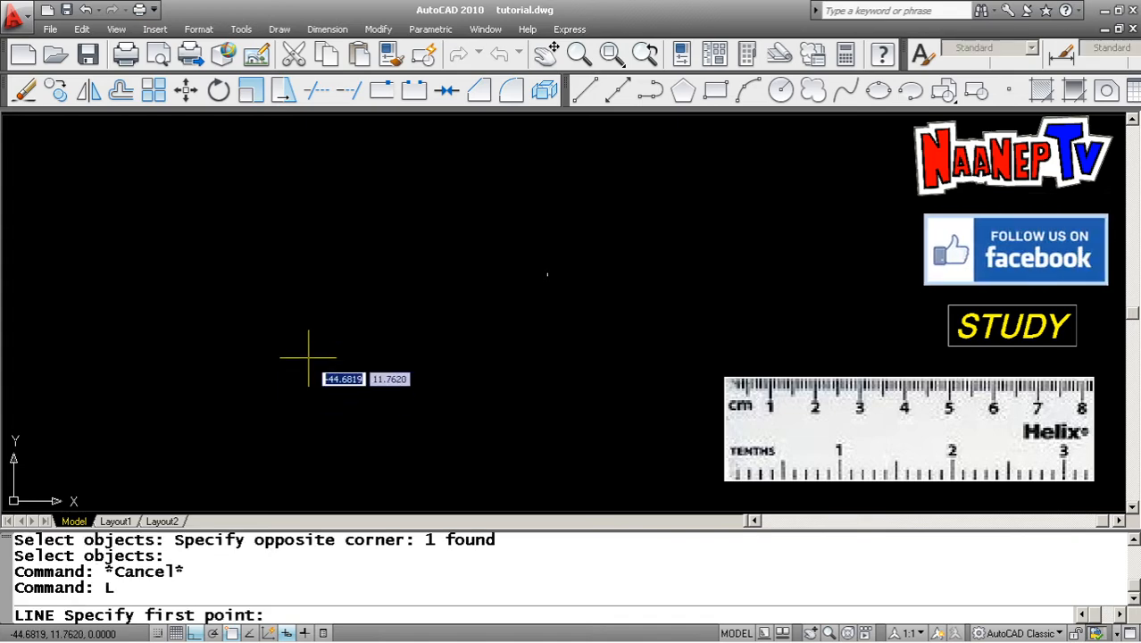
click(217, 349)
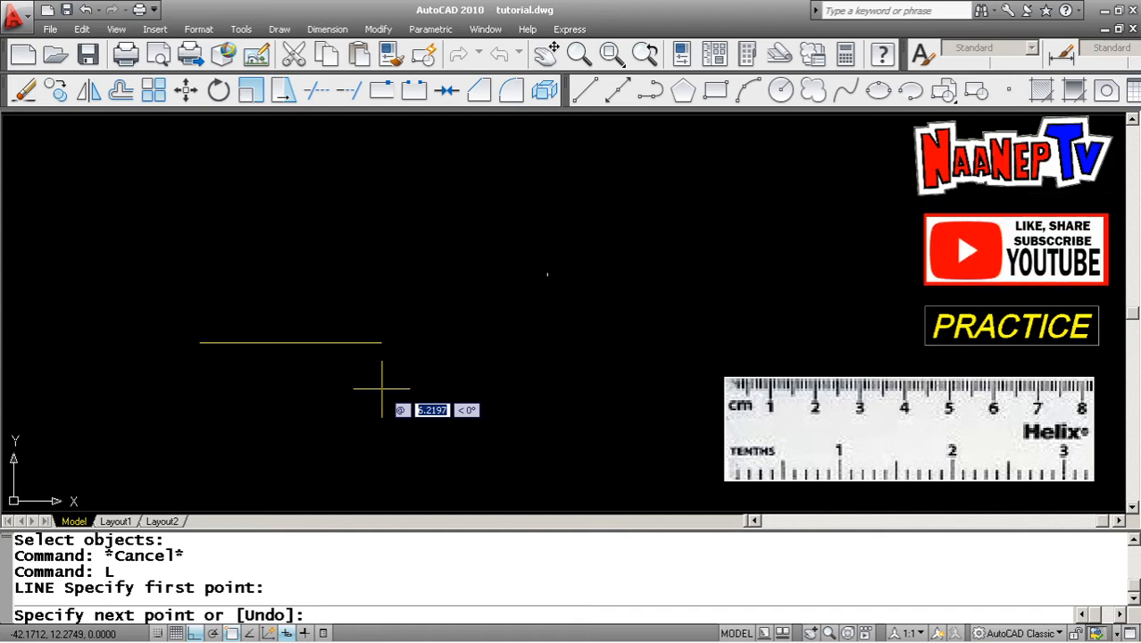
text(20)
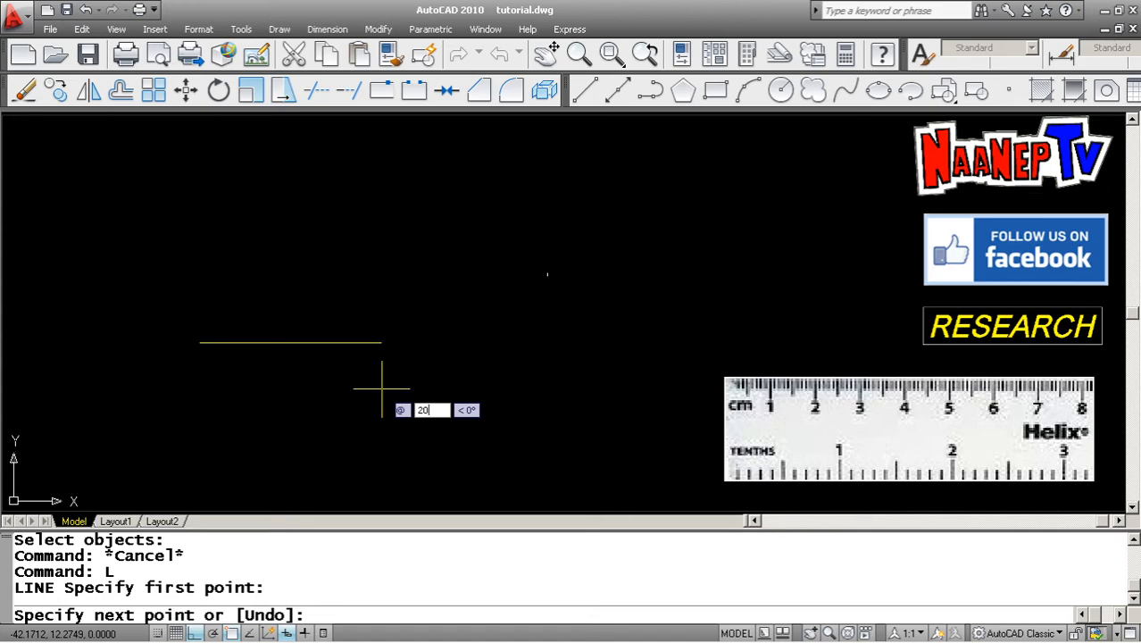
key(Tab)
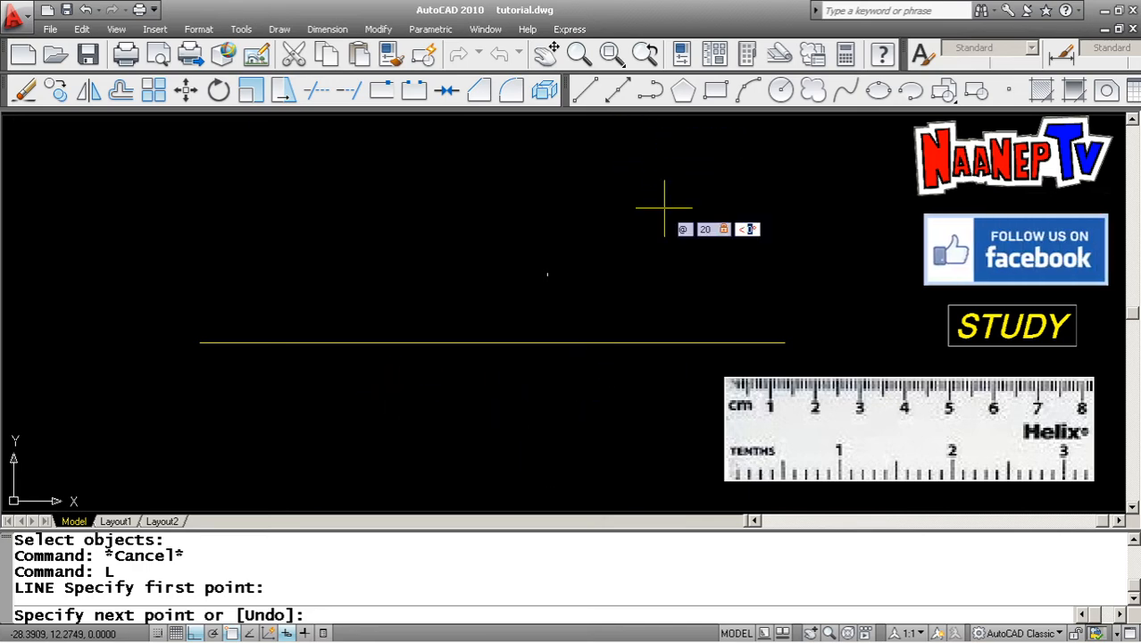
key(Return)
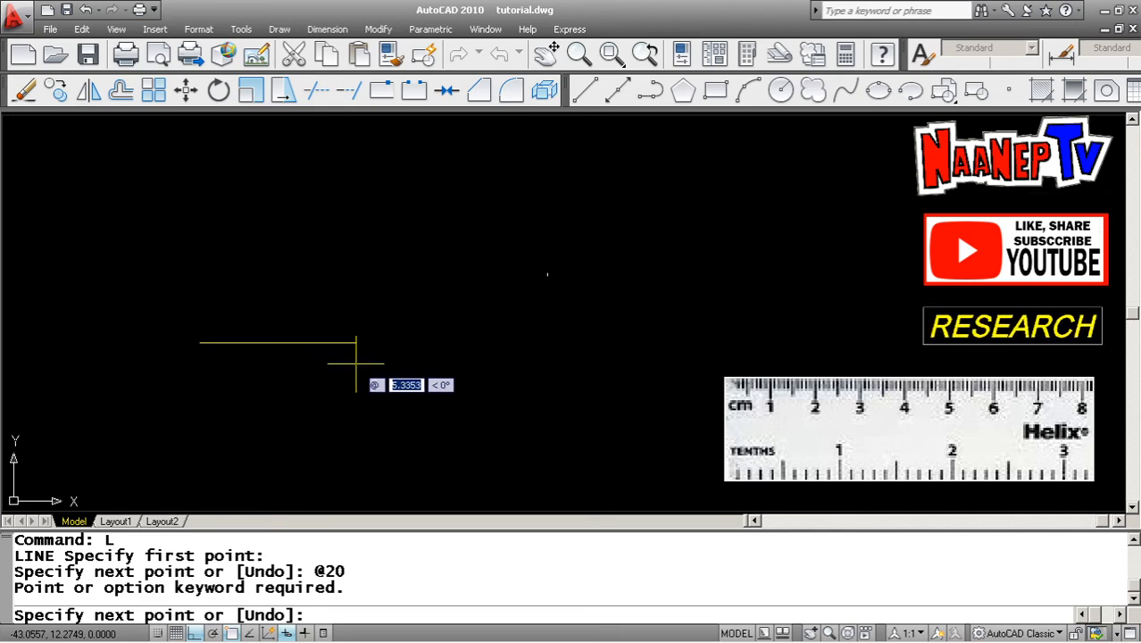
text(20)
key(Tab)
text(0)
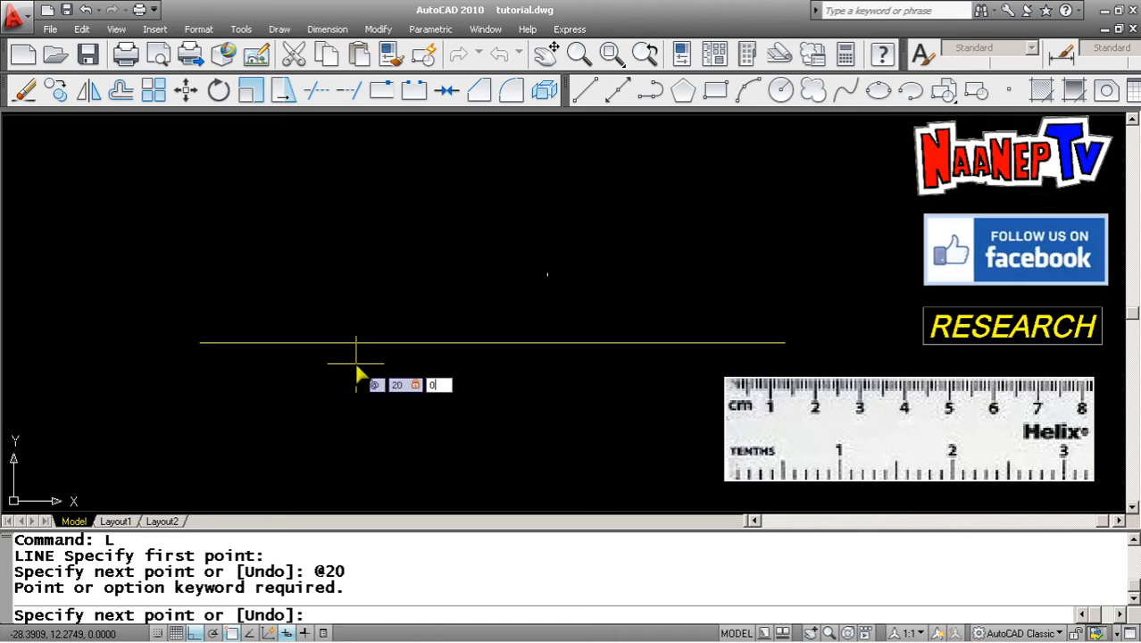
key(Return)
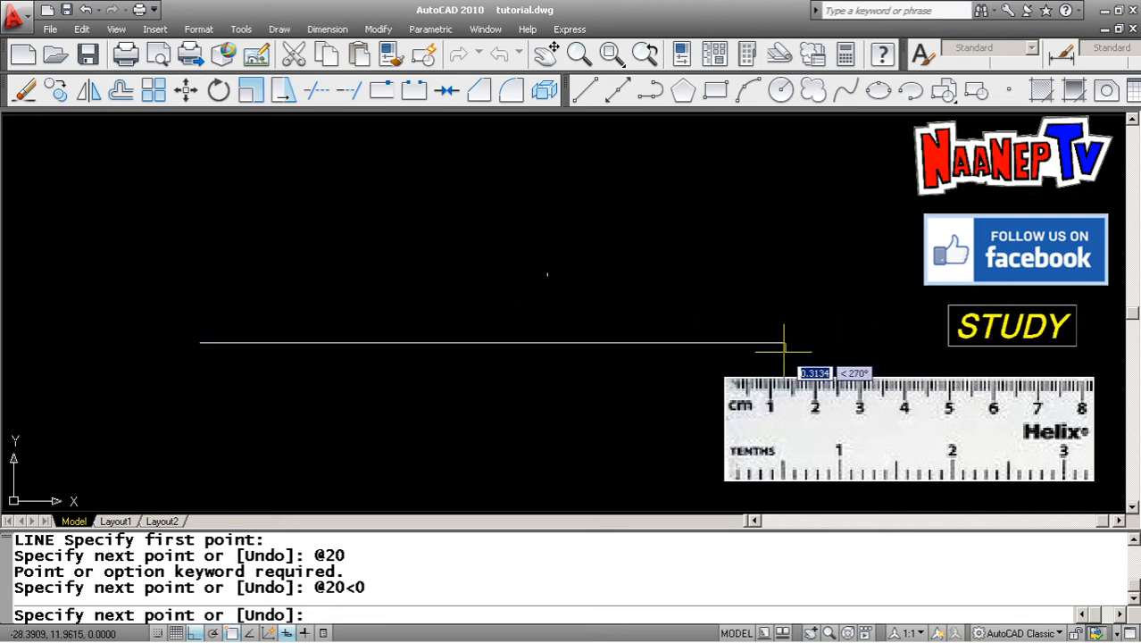
key(Escape)
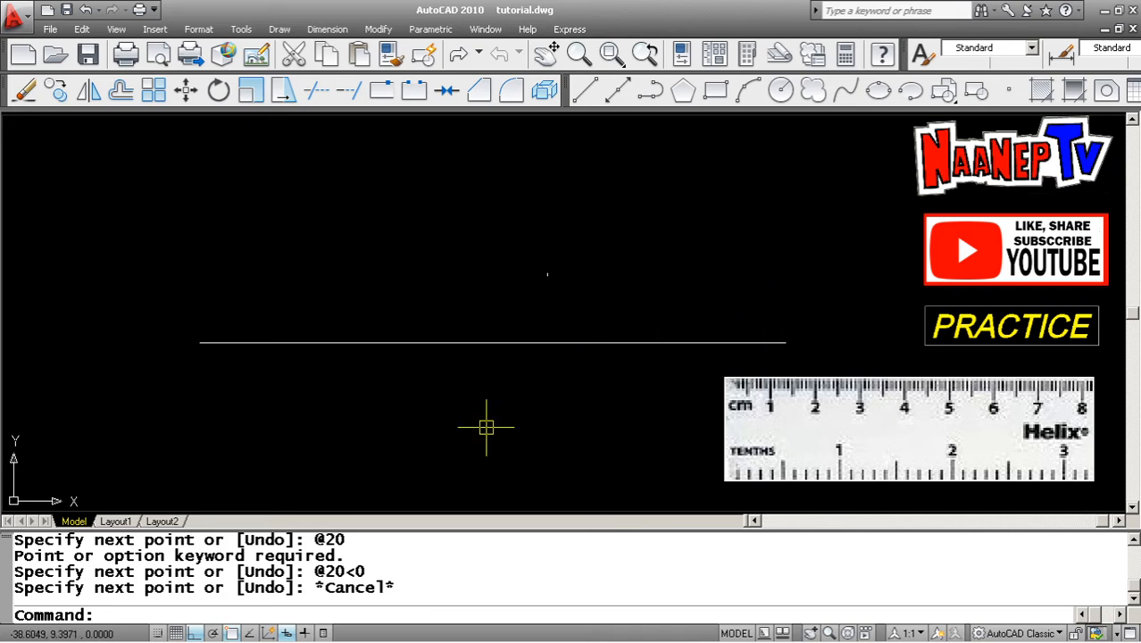
key(Escape)
key(Escape)
Step: Erase the horizontal line of length 20 using a crossing selection
text(E)
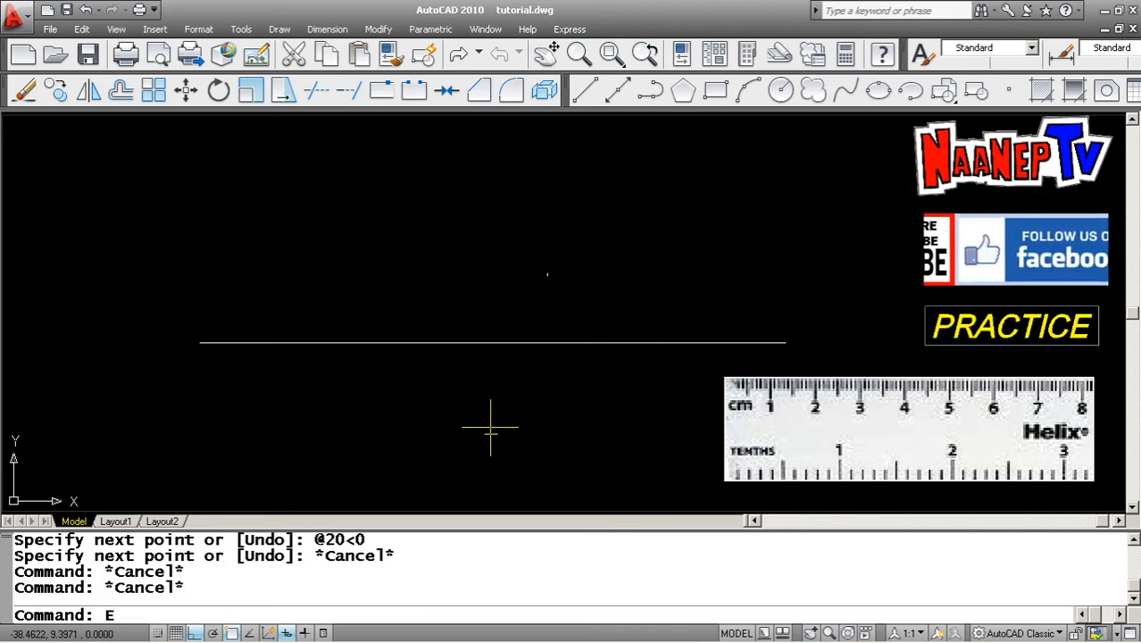
key(Return)
click(518, 402)
click(449, 315)
key(Return)
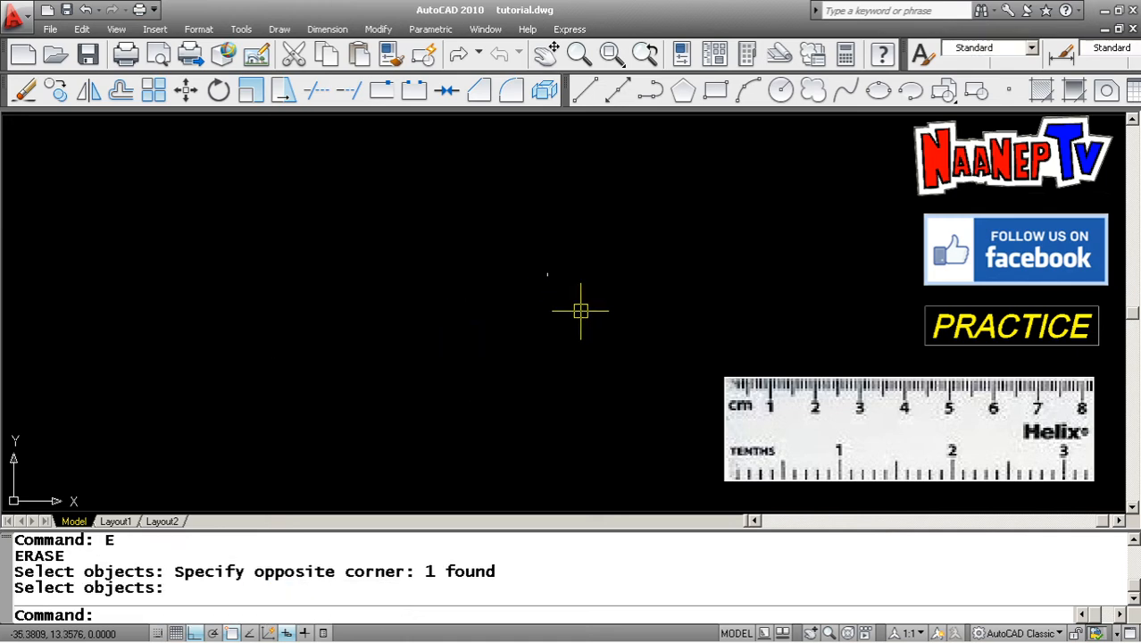
Step: Erase the tiny stray line segment left near the middle of the drawing area
key(Return)
click(580, 311)
click(471, 231)
key(Return)
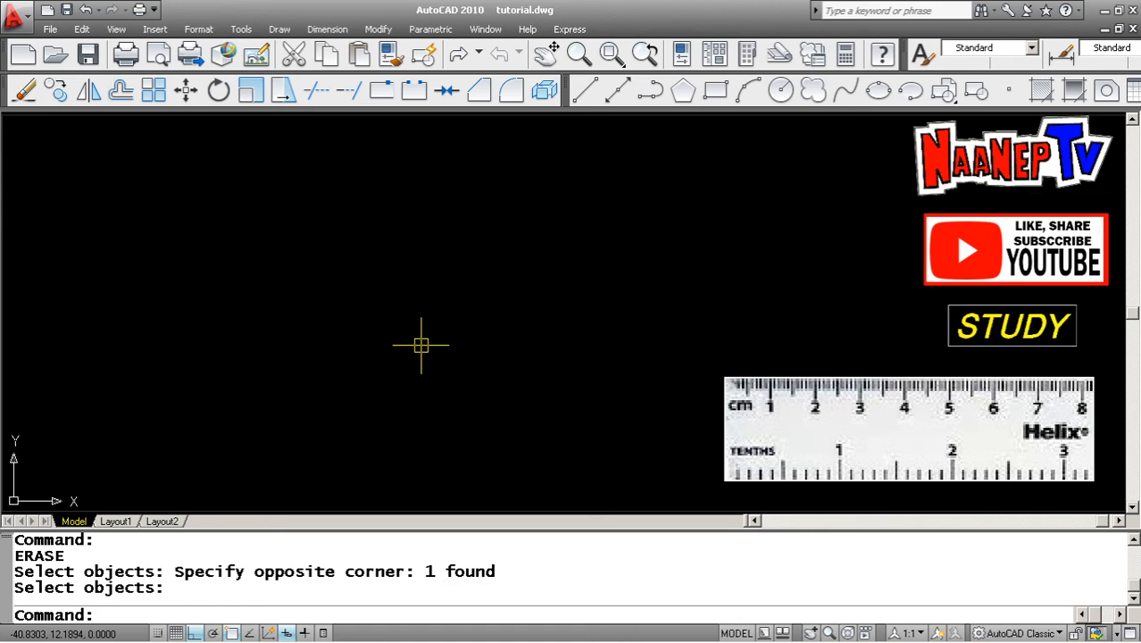
key(Escape)
Step: Draw a horizontal line of length 20 to the right from a picked start point, using direct distance entry
text(L)
key(Return)
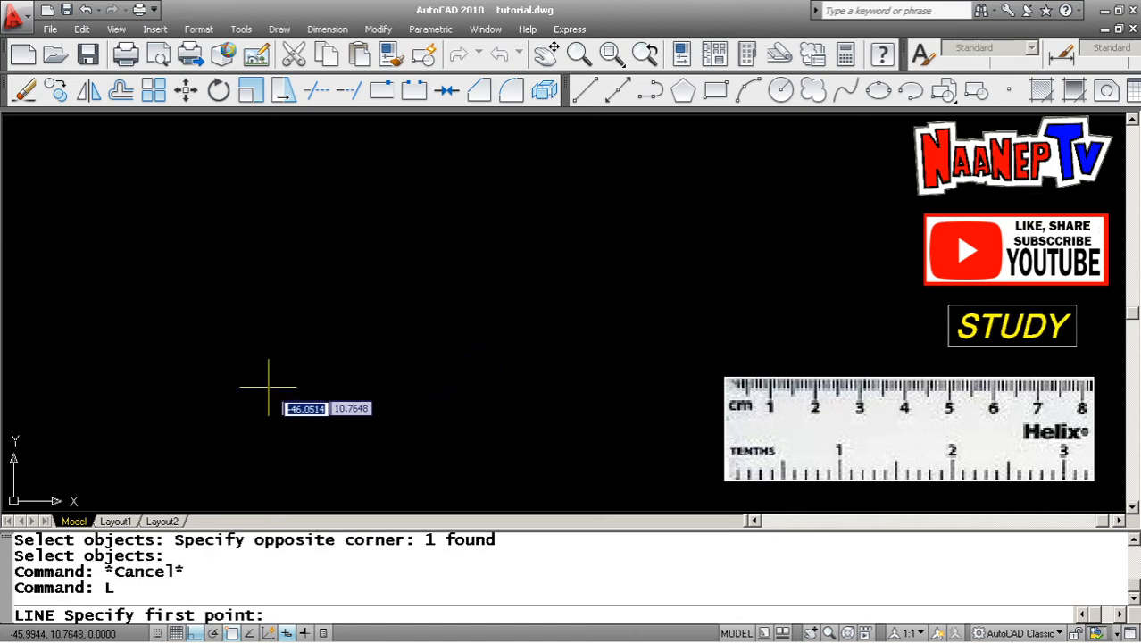
click(215, 320)
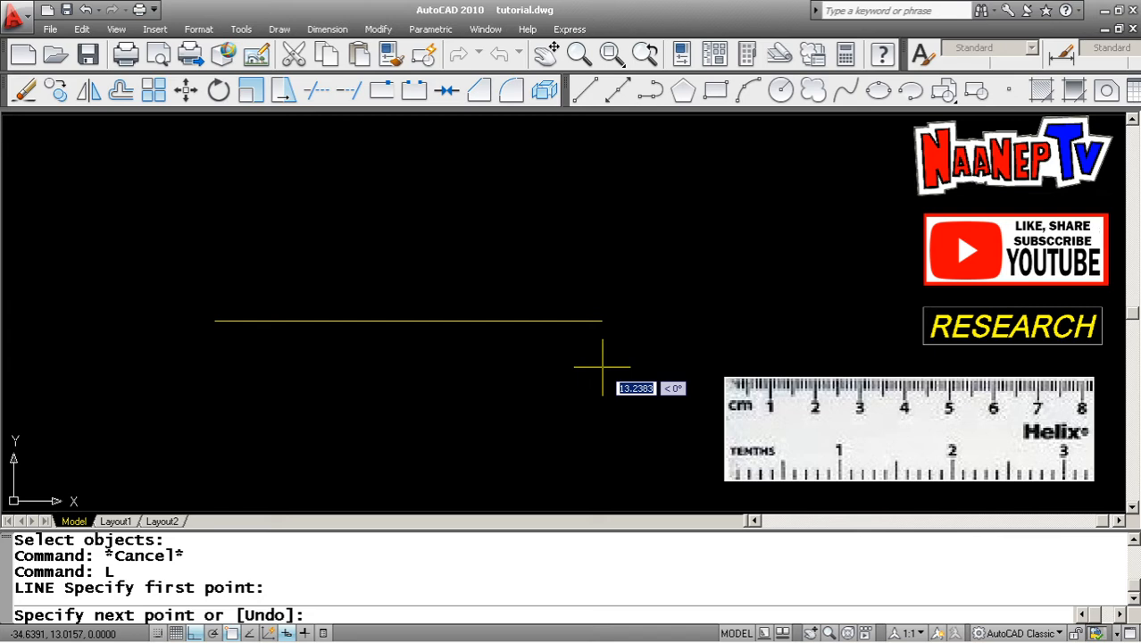
text(2)
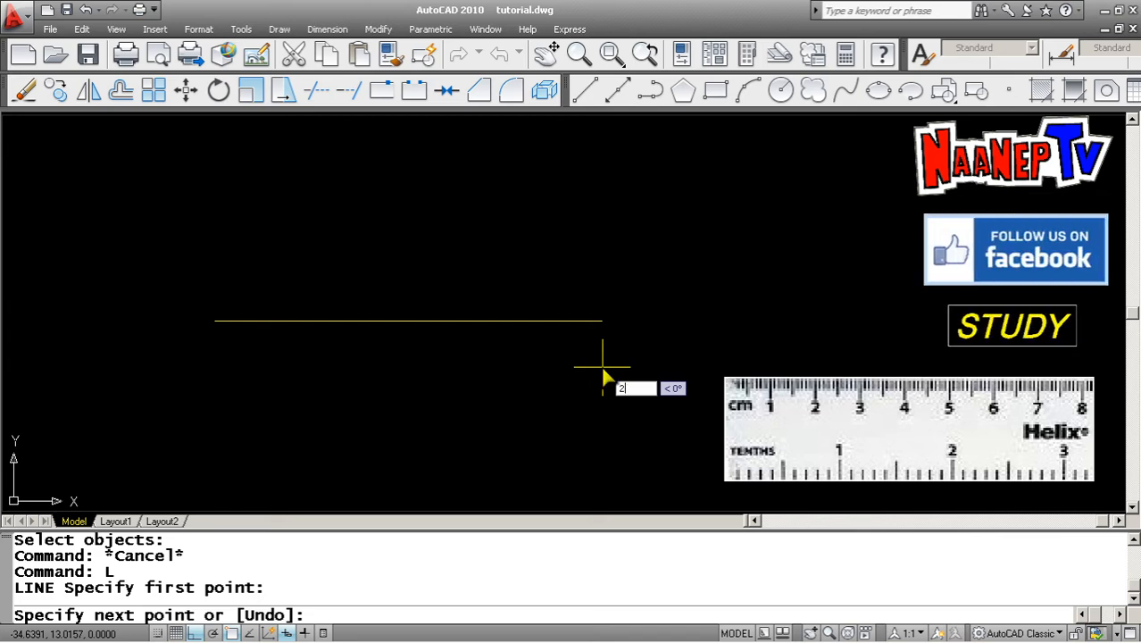
text(0)
key(Return)
key(Return)
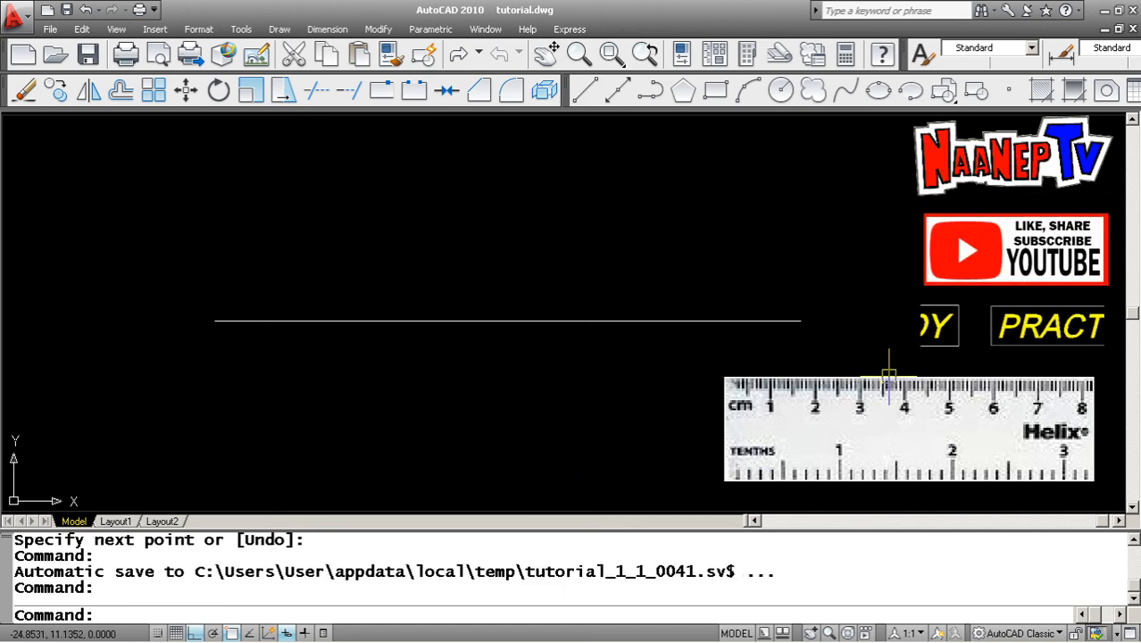
mouse_move(891, 641)
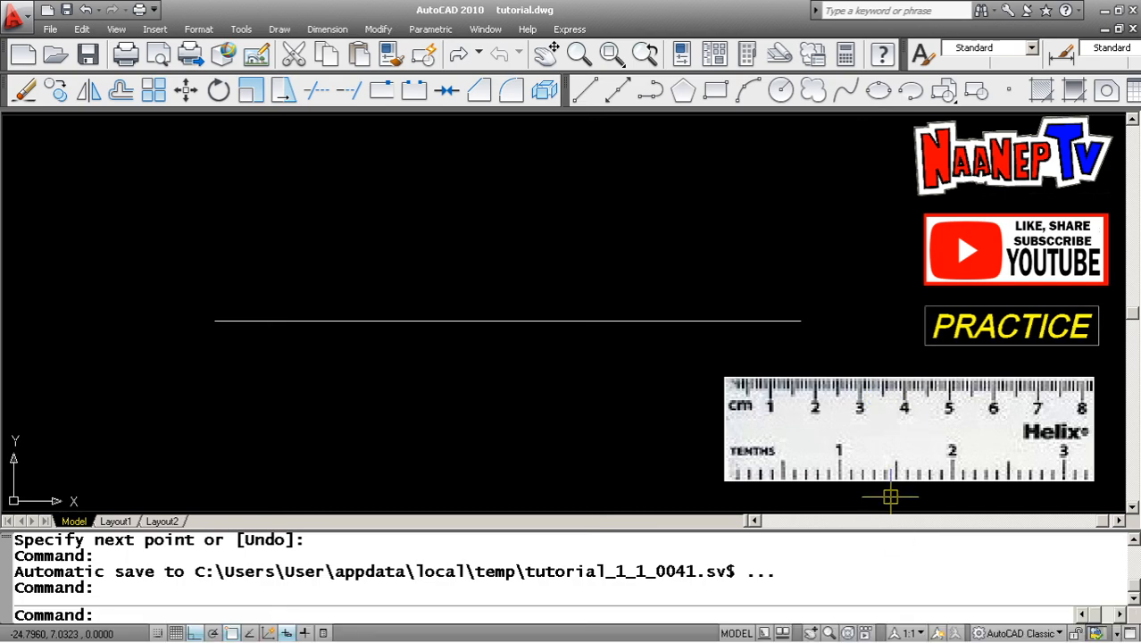